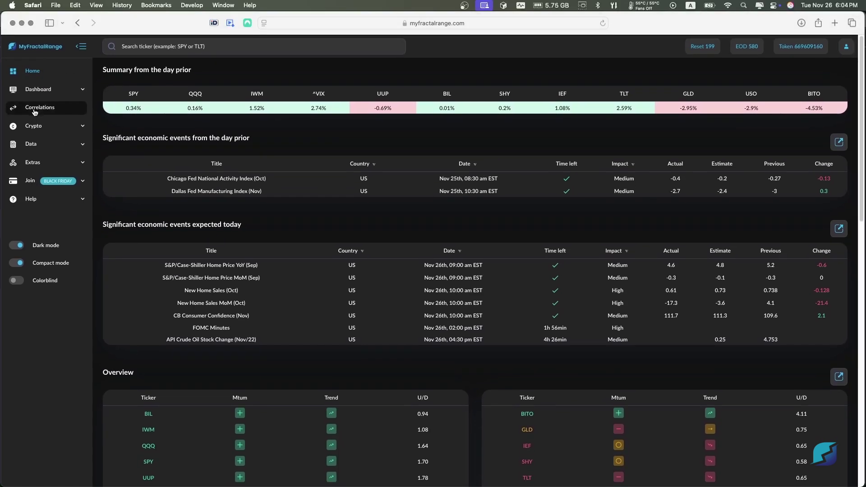
# - Open the correlations page and review the default 5-day, 10-day and 30-day return correlation matrices
pyautogui.click(27, 111)
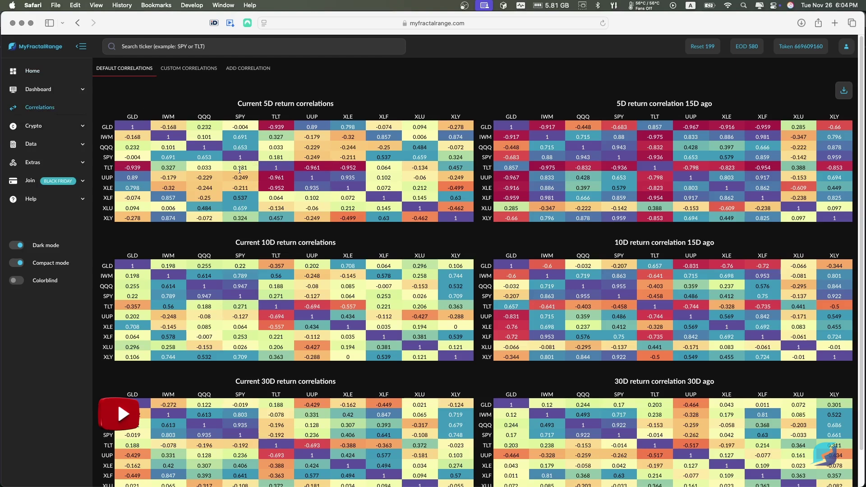
pyautogui.scroll(-1, 402, 281)
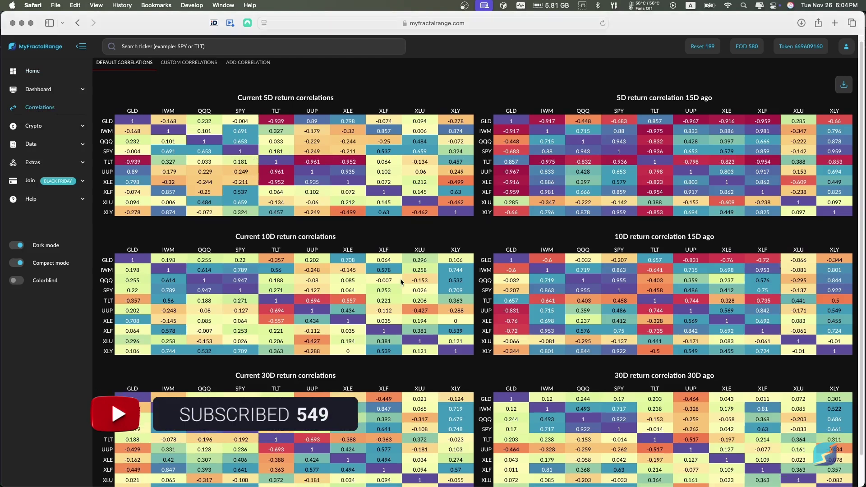
pyautogui.scroll(-1, 400, 282)
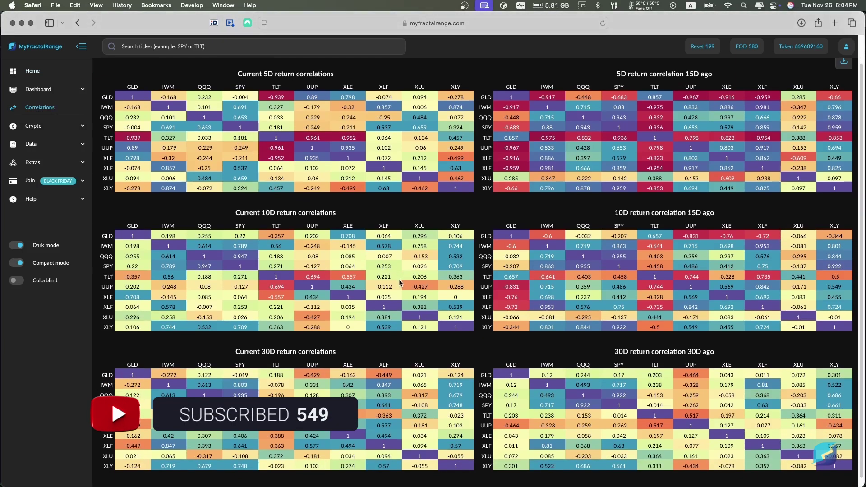
pyautogui.scroll(-1, 400, 281)
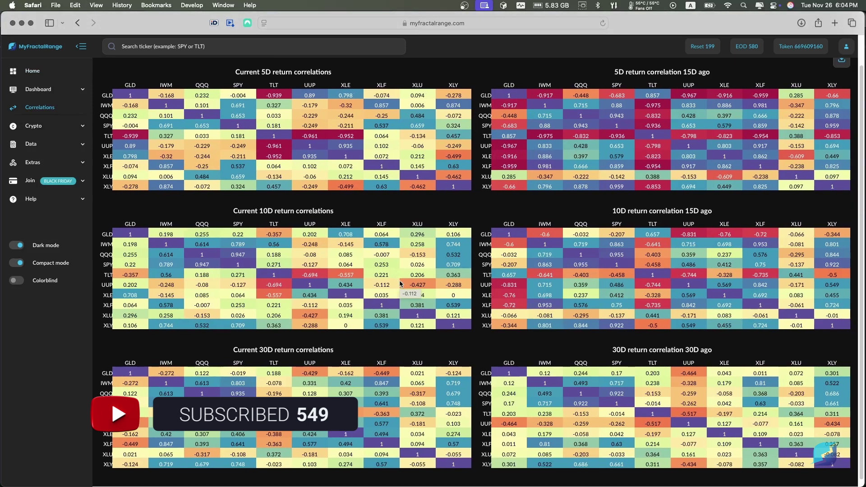
pyautogui.scroll(-1, 400, 284)
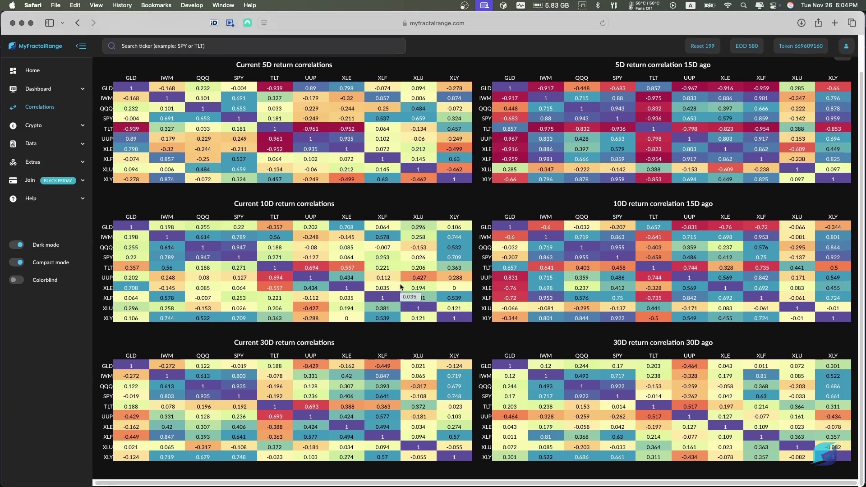
pyautogui.scroll(5, 316, 226)
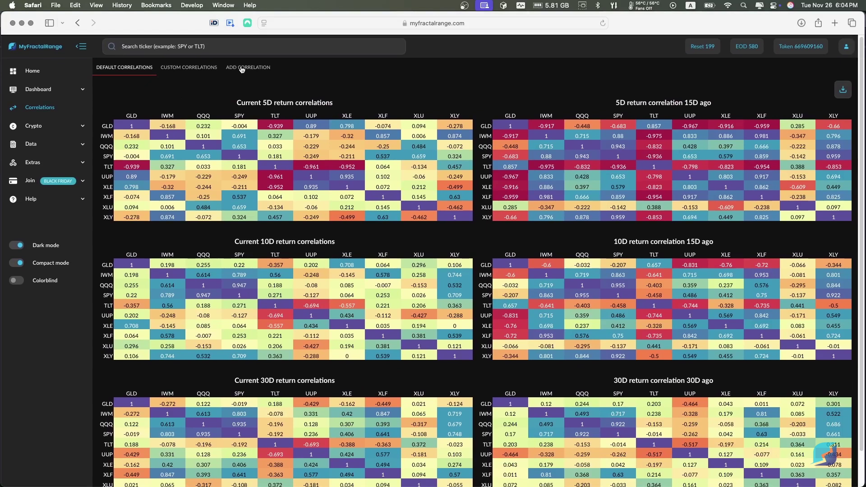
# - Start a new custom correlation and name it Custom Matrix
pyautogui.click(185, 68)
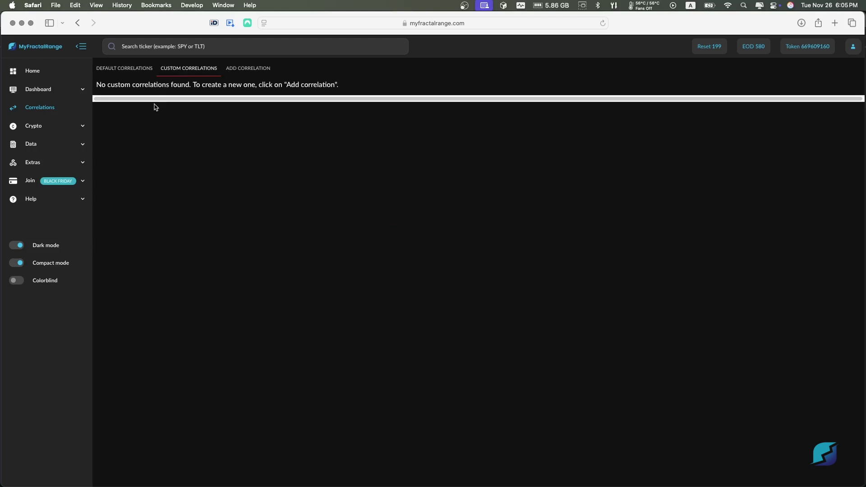
pyautogui.click(251, 68)
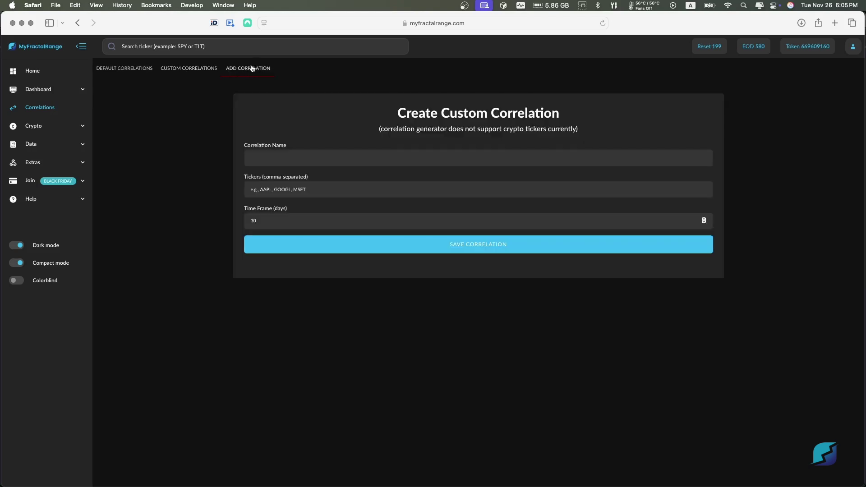
pyautogui.click(271, 157)
pyautogui.write('Custom Matrix')
# - Enter the tickers AAPL,TSLA,NVDA,MSFT,PLTR,SPY,META,AMD,NFLX,EWG,EWZ for the custom correlation
pyautogui.click(290, 189)
pyautogui.write('AAPL,TSLA,NVDA')
pyautogui.write('MSFT,PLTR,')
pyautogui.write('SPY,META')
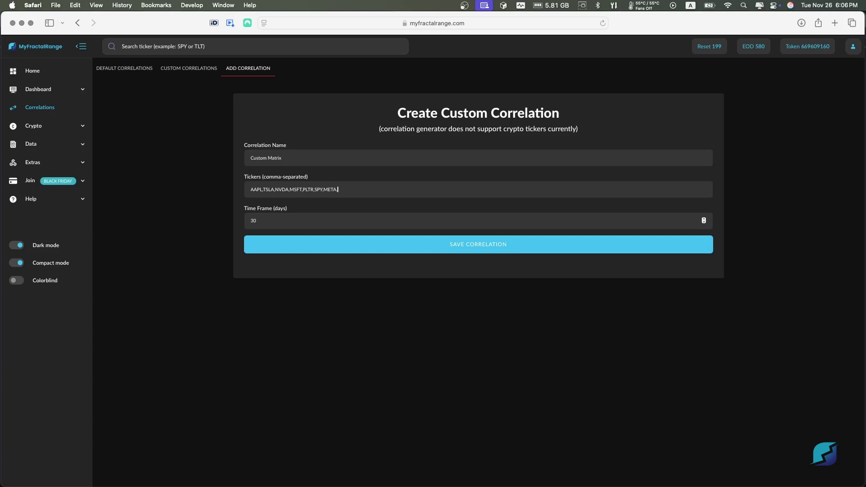
pyautogui.write(',AMD')
pyautogui.write(',NFLX,EWG,EWZ')
pyautogui.click(291, 220)
pyautogui.write('30')
pyautogui.doubleClick(294, 220)
pyautogui.write('271')
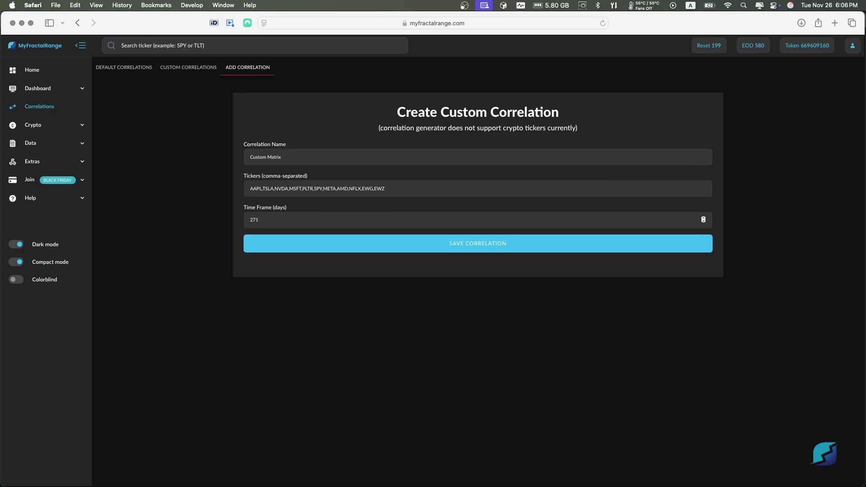
# - Set the correlation's time frame to 10 days and save it
pyautogui.write('2')
pyautogui.press('BackSpace')
pyautogui.press('BackSpace')
pyautogui.press('BackSpace')
pyautogui.press('BackSpace')
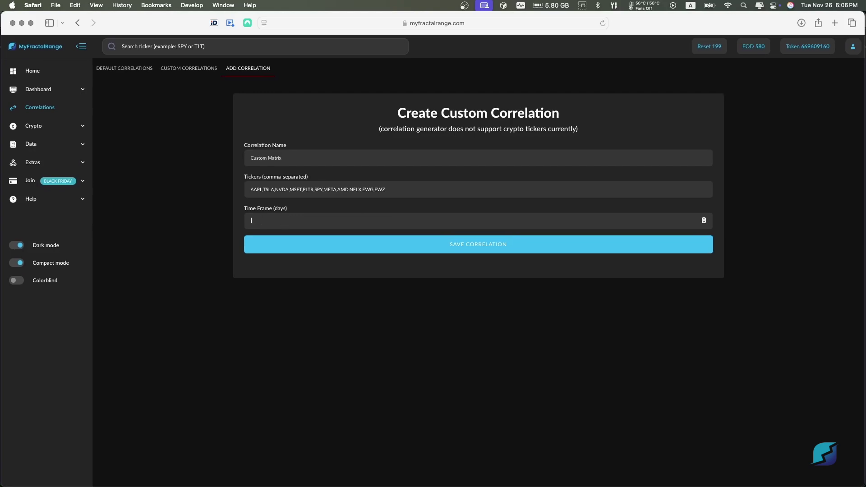
pyautogui.write('10')
pyautogui.click(464, 249)
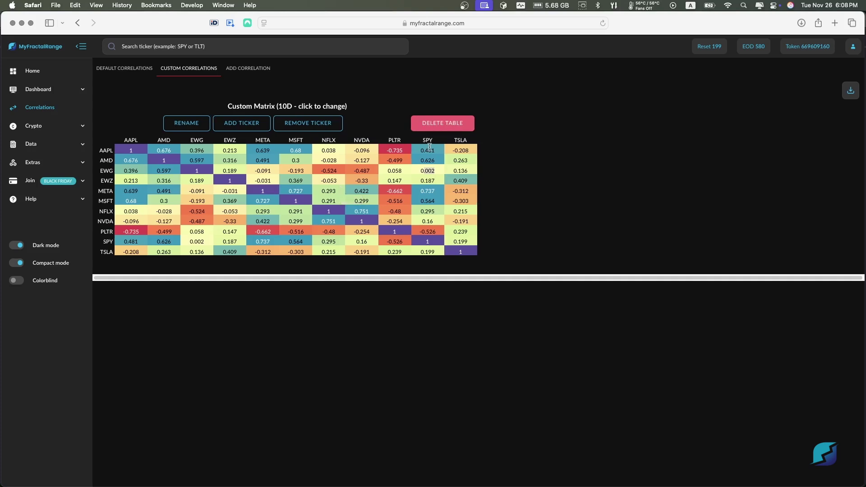
# - Create and save another custom correlation named Second Matrix with the tickers TLT, IEF, UUP and SPY
pyautogui.click(251, 69)
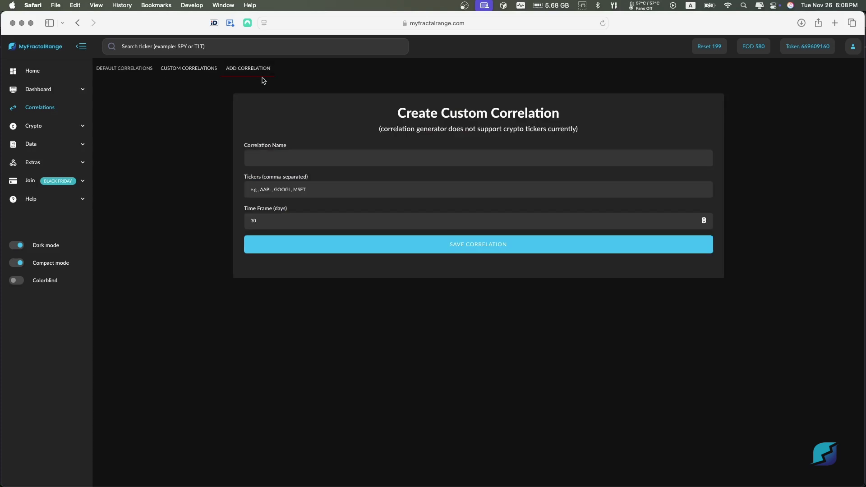
pyautogui.click(321, 159)
pyautogui.write('Second Matrix')
pyautogui.click(305, 189)
pyautogui.write('TLT,IEF,UUP,SPY')
pyautogui.click(412, 251)
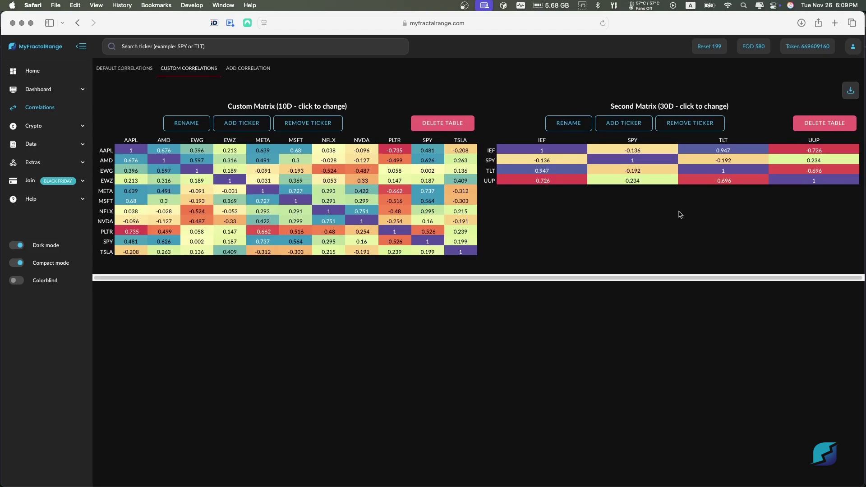
# - Change the time horizon of Custom Matrix to 15 days
pyautogui.click(290, 106)
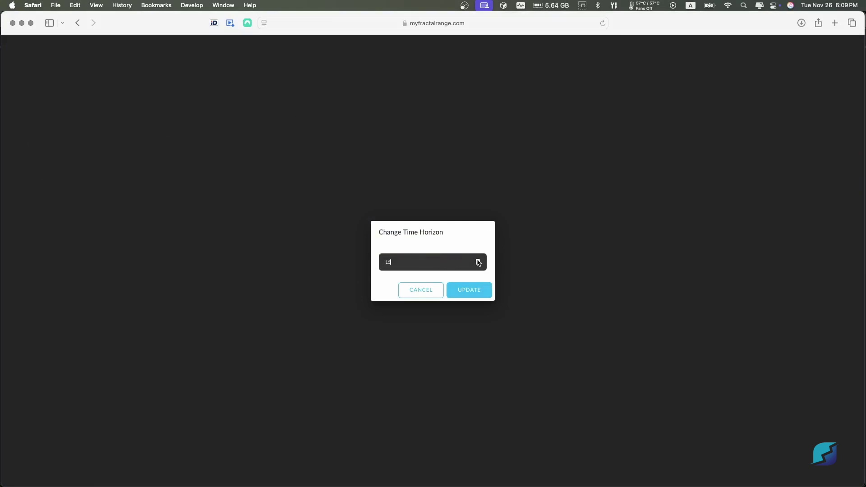
pyautogui.click(470, 290)
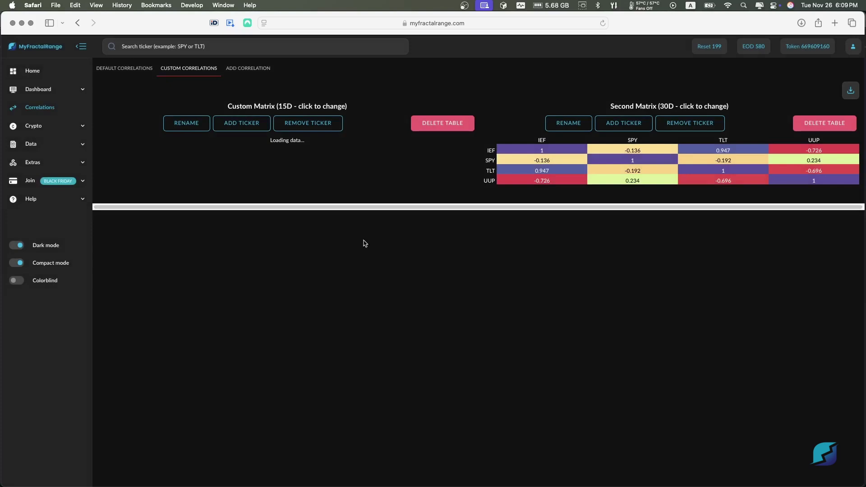